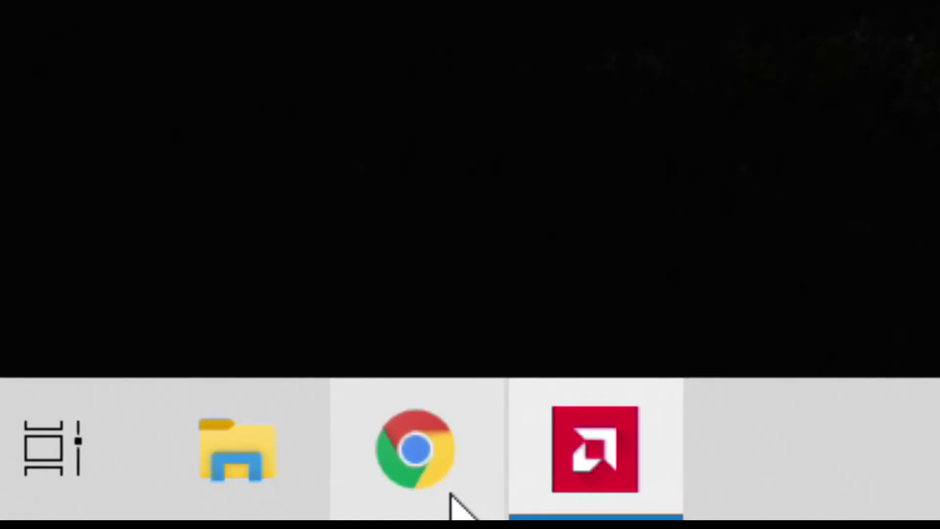
Open Chrome and search Google for "driverpack".
left_click(447, 509)
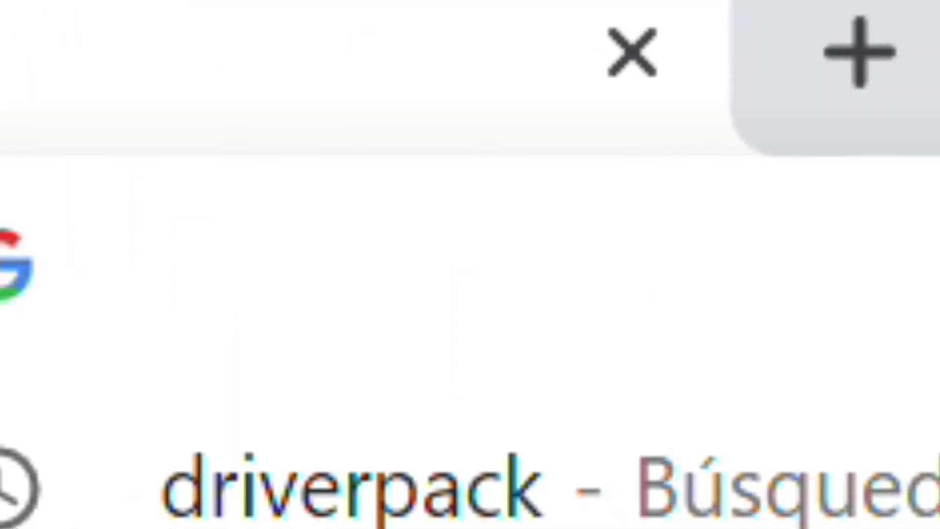
type("drive")
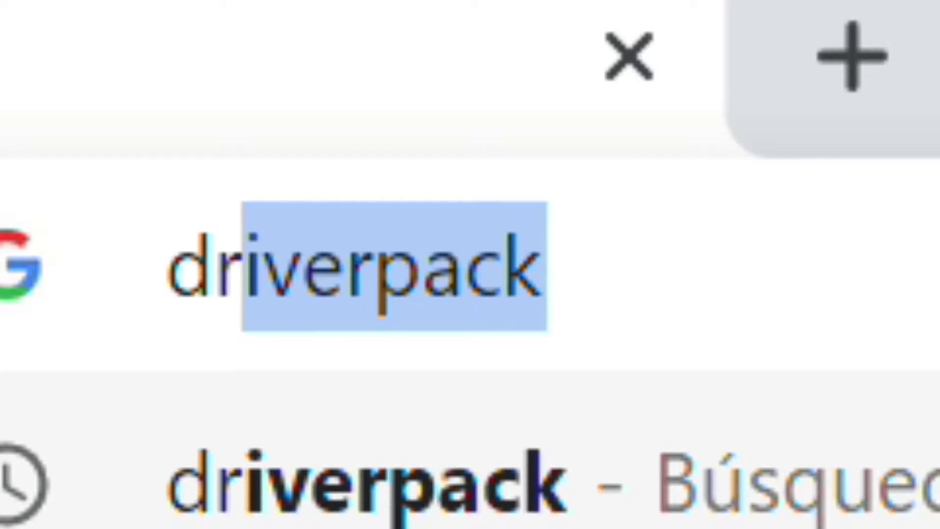
type("rpck")
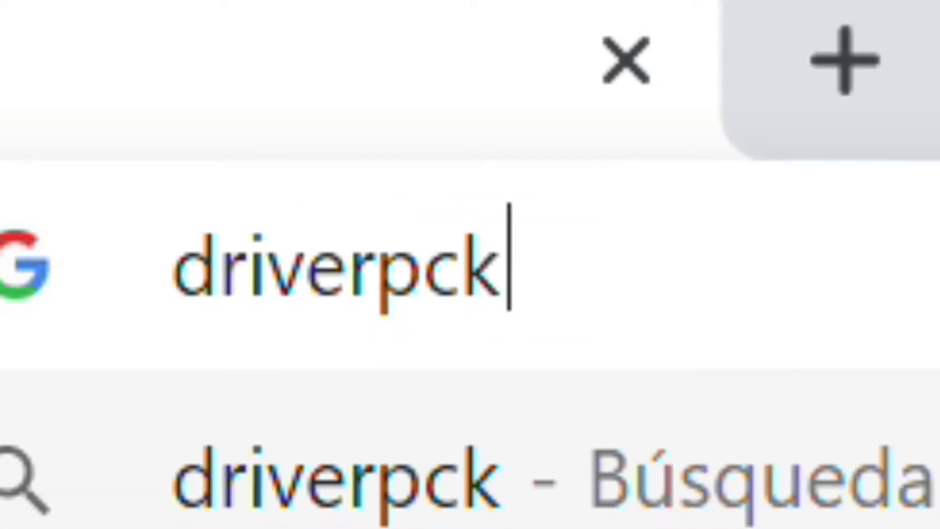
key("Return")
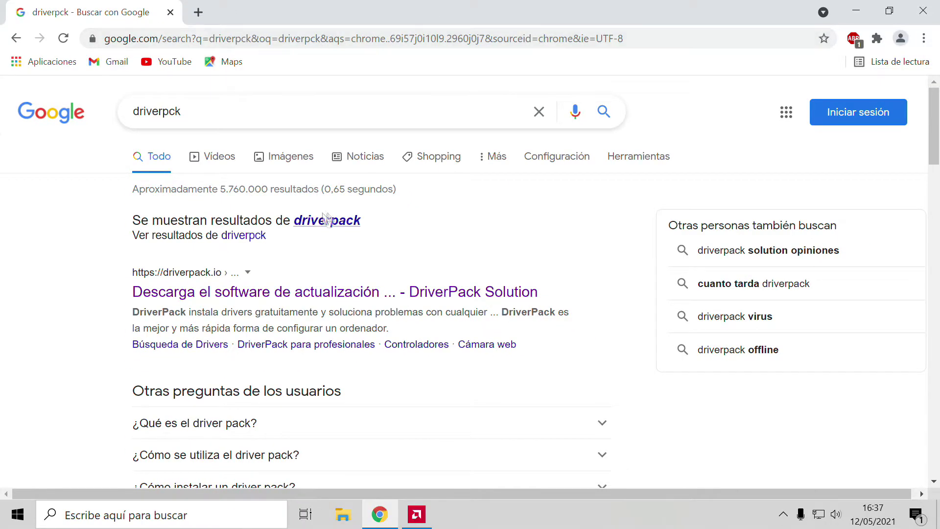
left_click(333, 218)
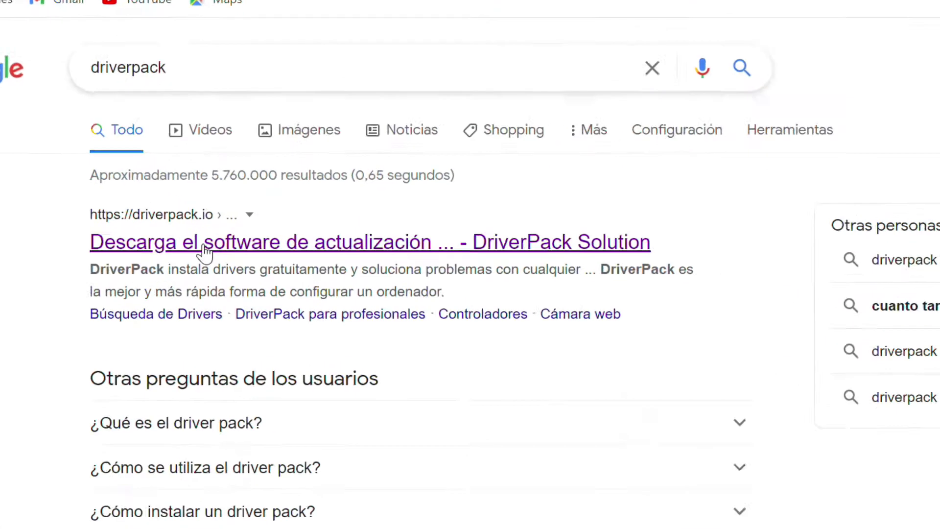
Open the DriverPack Solution site and download the installer DriverPack-17-Online.exe to the Escritorio folder.
left_click(205, 247)
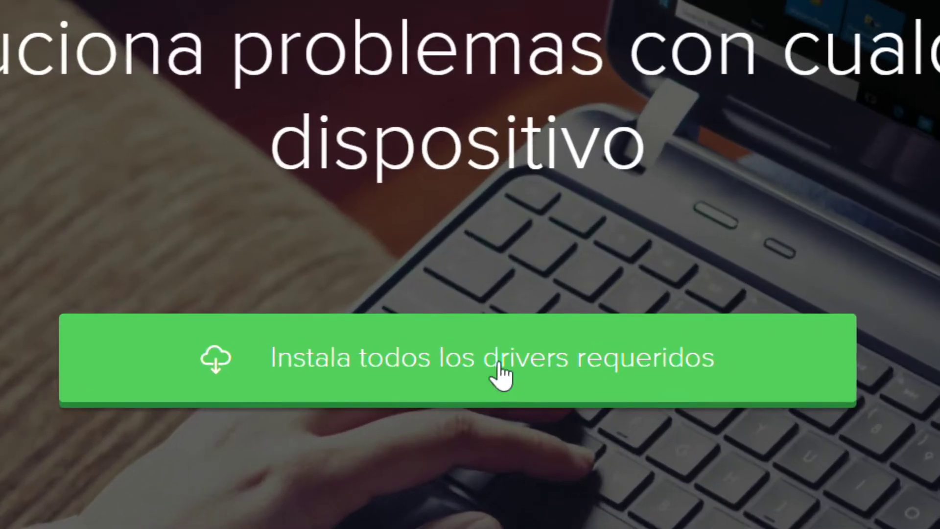
left_click(475, 382)
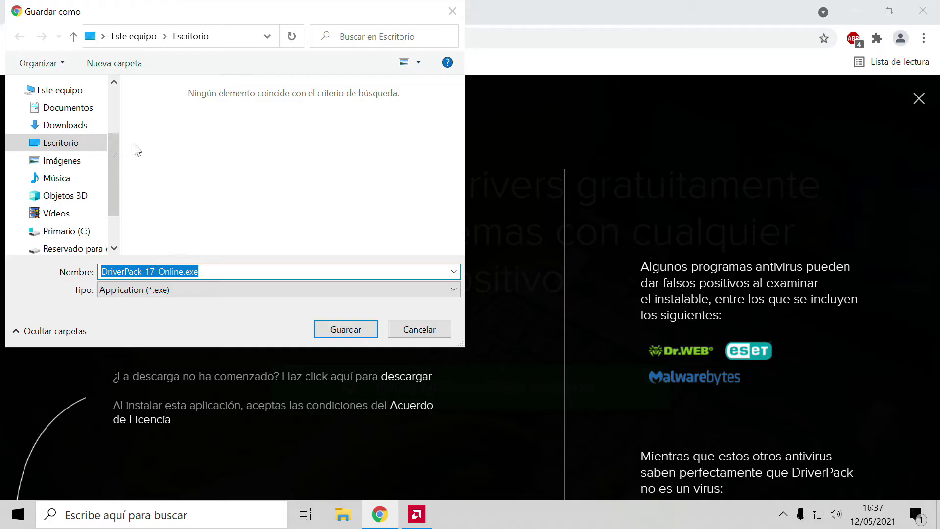
left_click(345, 329)
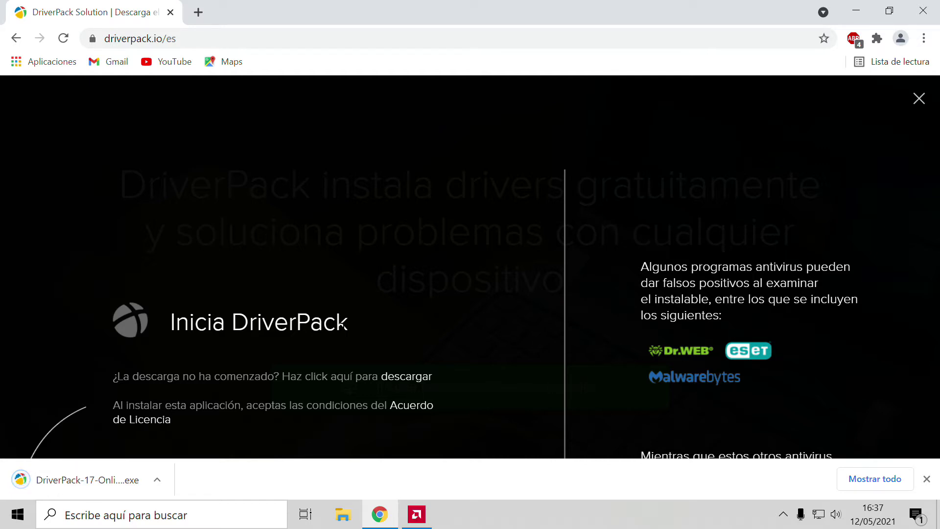
Search Windows for "defender" and open Seguridad de Windows.
left_click(164, 515)
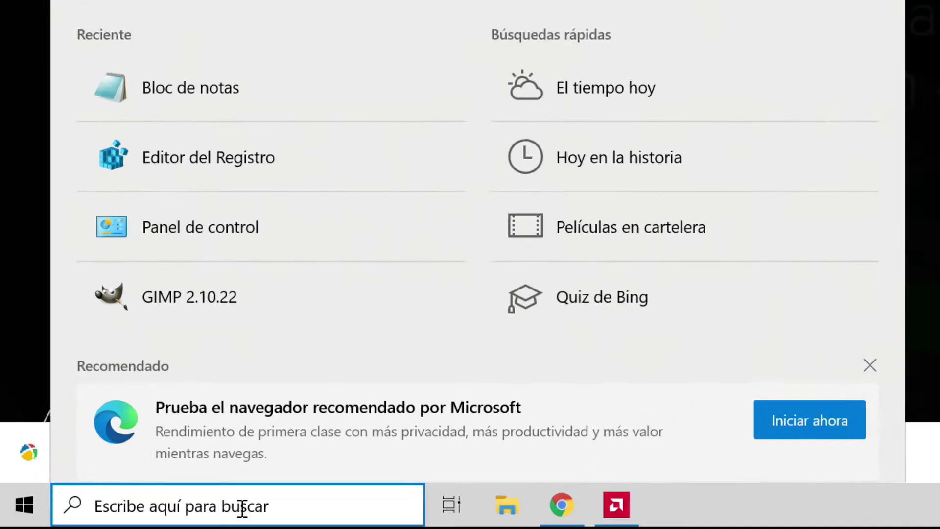
type("defender")
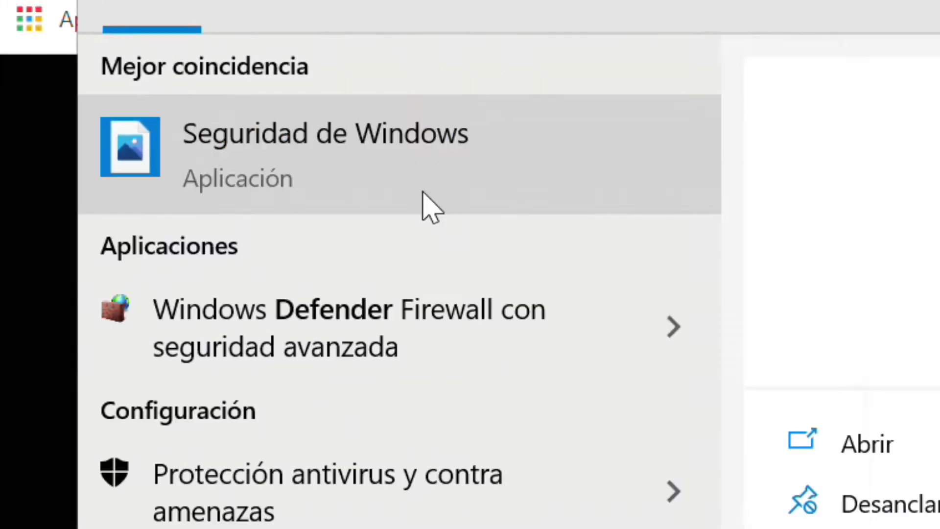
left_click(517, 226)
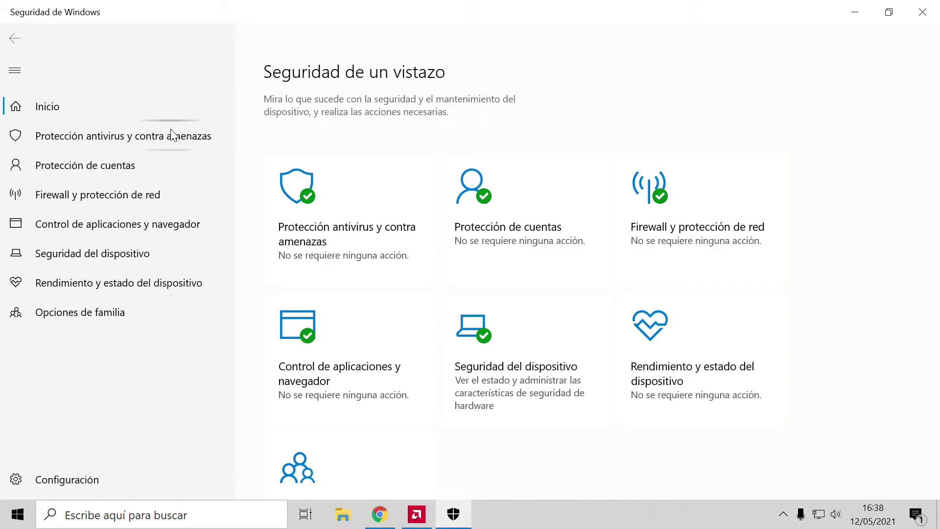
Turn off Protección en tiempo real in the antivirus and threat protection settings and allow the change.
left_click(172, 135)
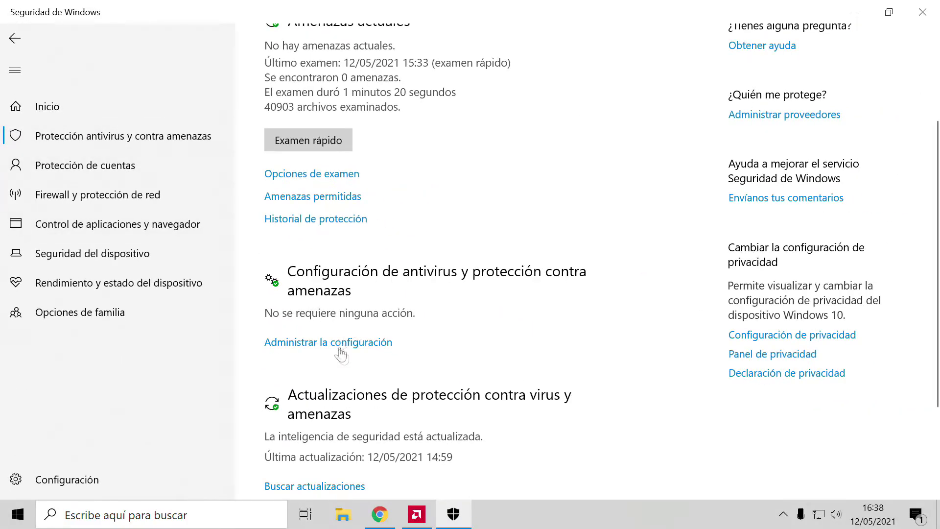
left_click(340, 344)
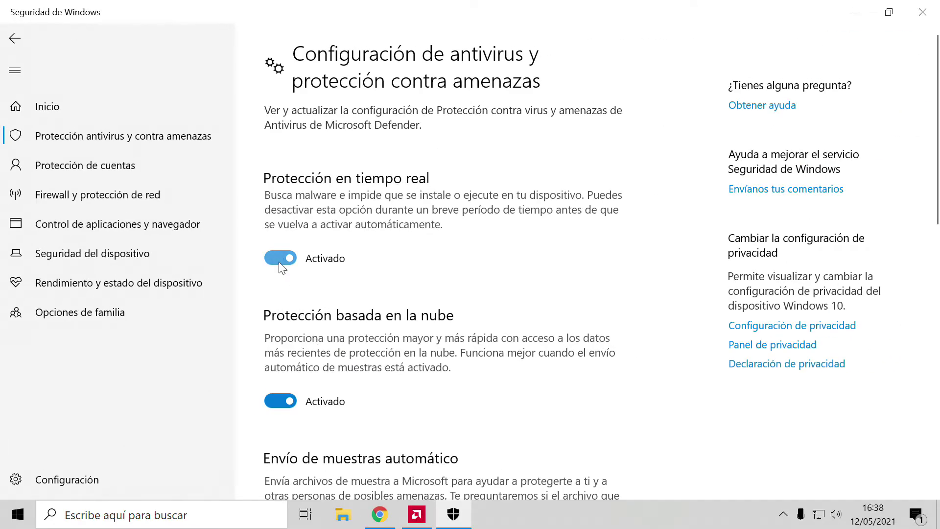
left_click(278, 261)
left_click(383, 342)
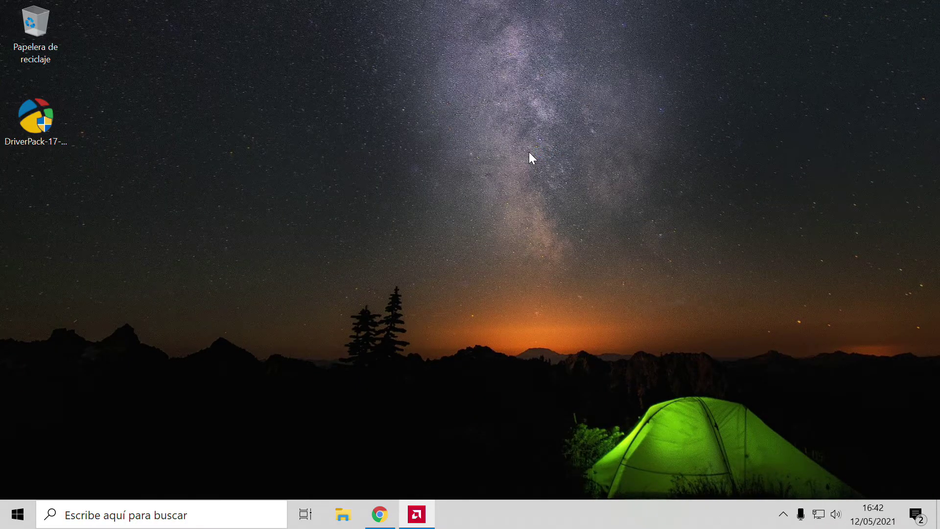
Run the DriverPack installer from the desktop, allow it to make changes, and switch it to expert mode.
double_click(33, 126)
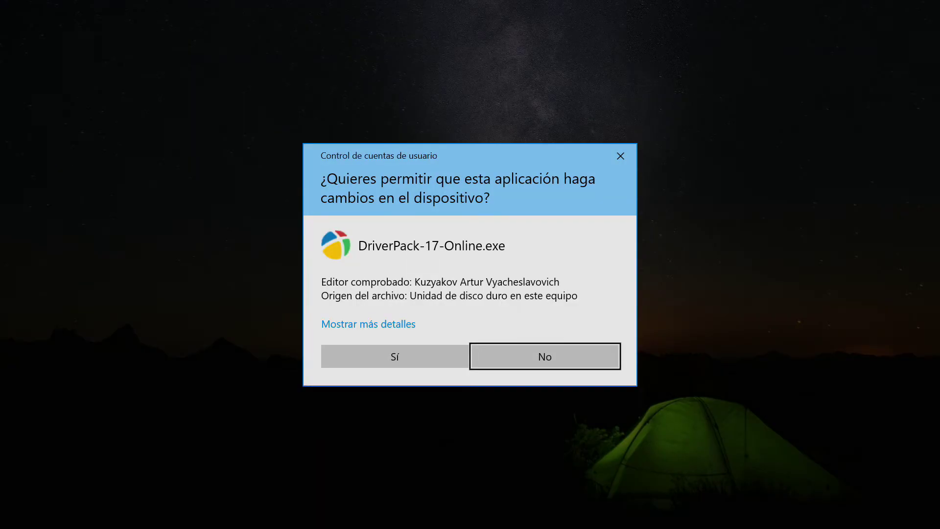
left_click(360, 354)
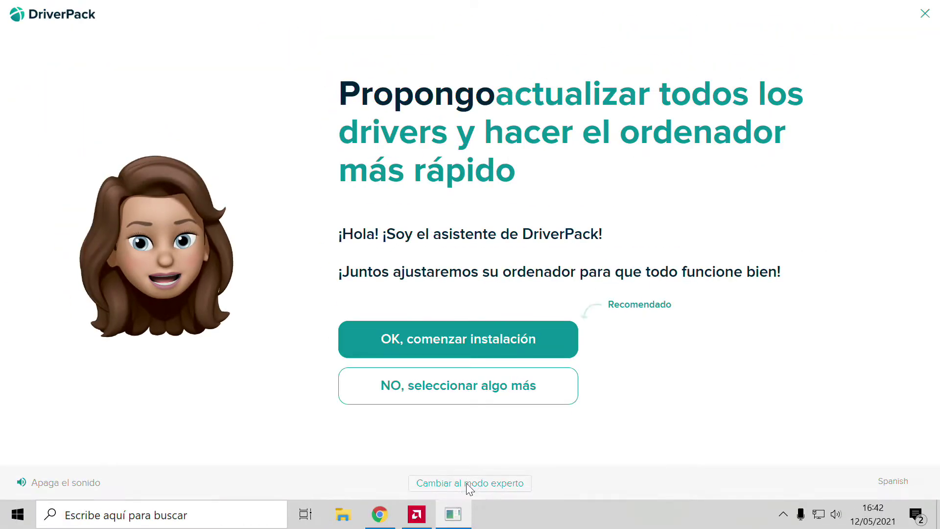
left_click(468, 327)
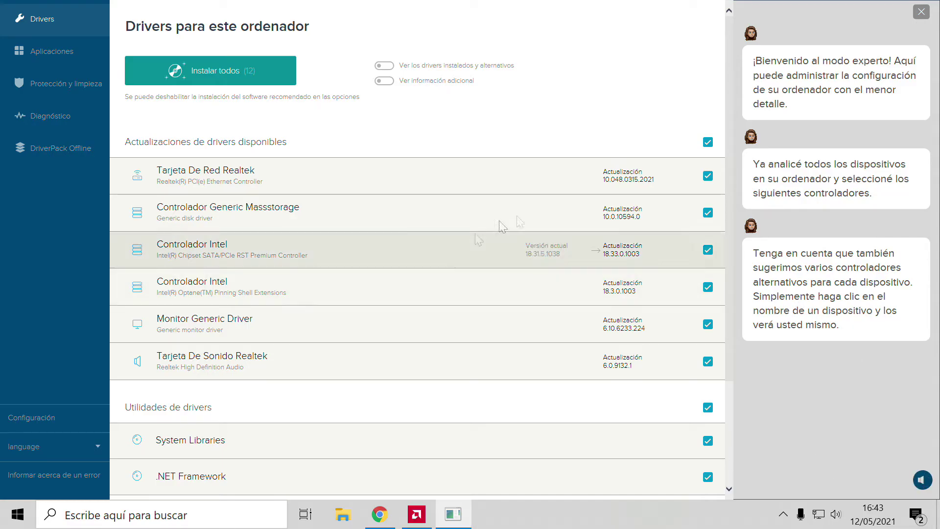
Exclude Controlador Generic Massstorage, Monitor Generic Driver and all Utilidades de drivers from the installation.
left_click(708, 215)
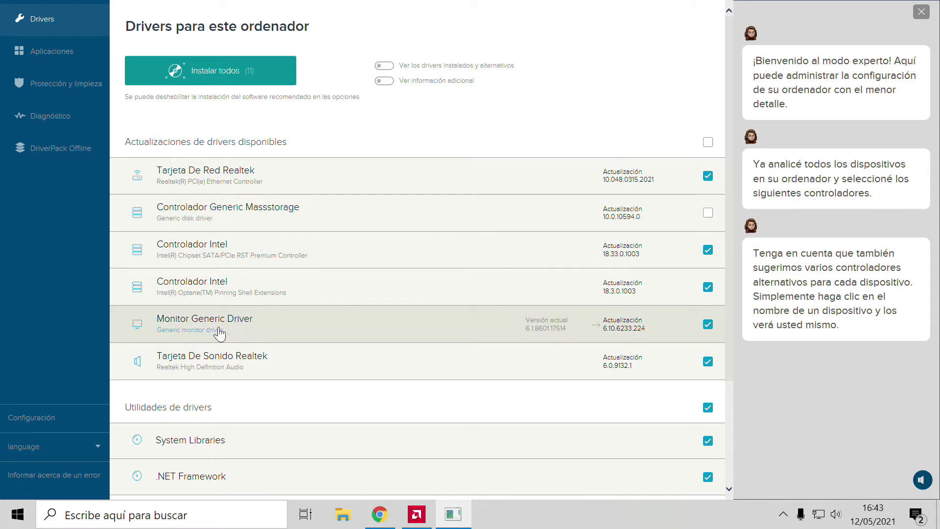
left_click(707, 325)
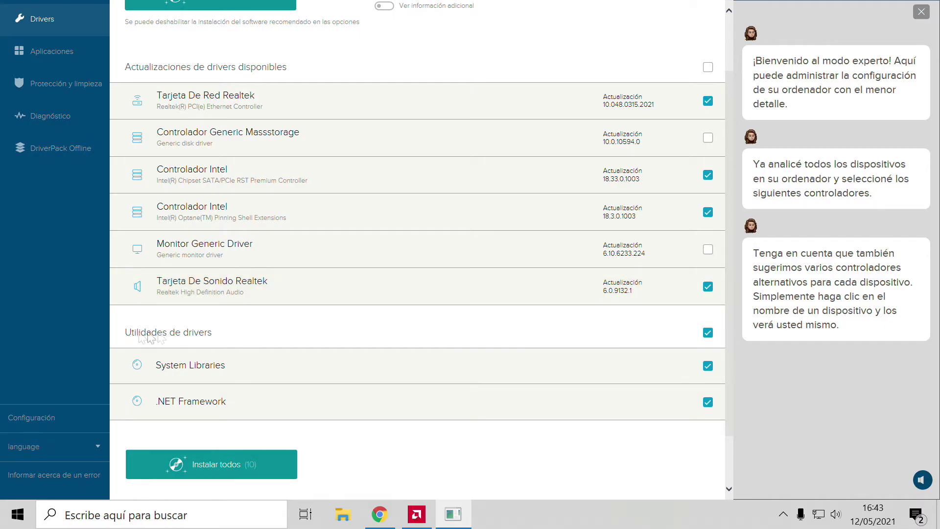
left_click(709, 333)
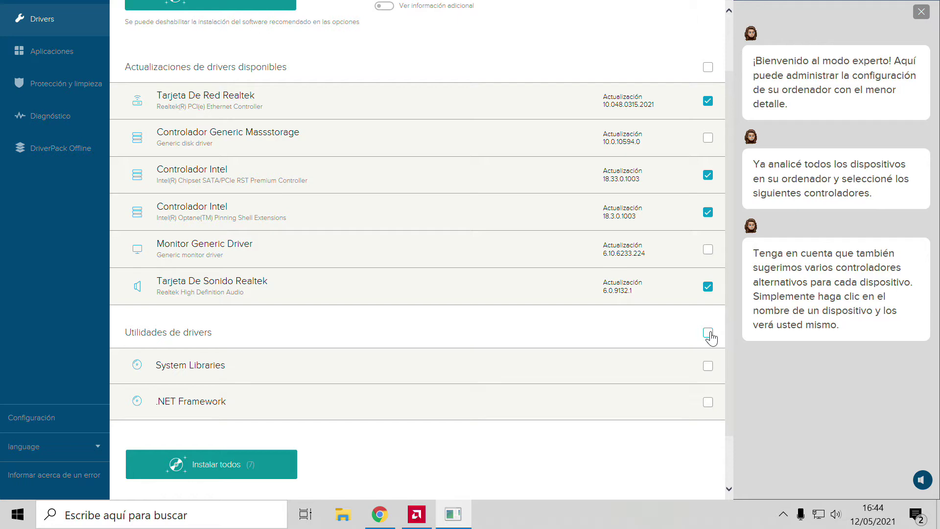
Deselect all the applications recommended by DriverPack in the Aplicaciones section.
scroll(247, 298, "down", 1)
scroll(248, 294, "up", 3)
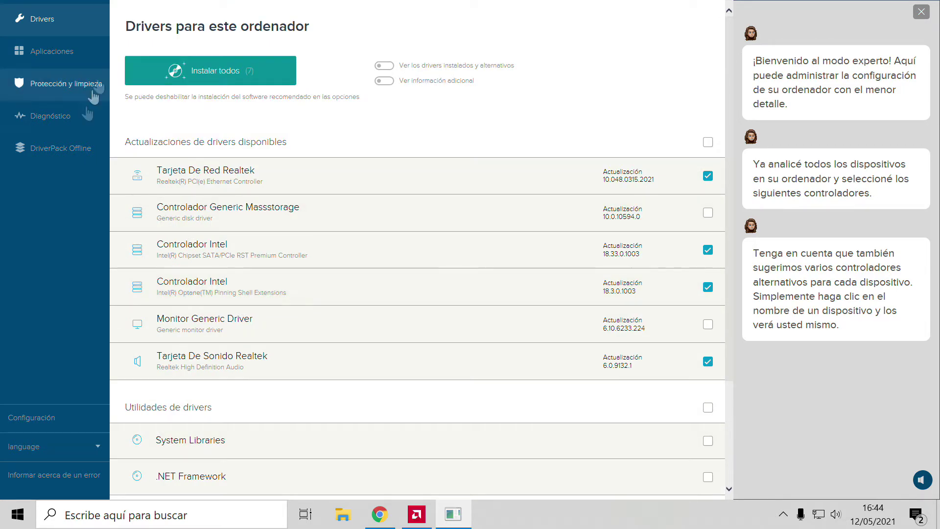
left_click(41, 51)
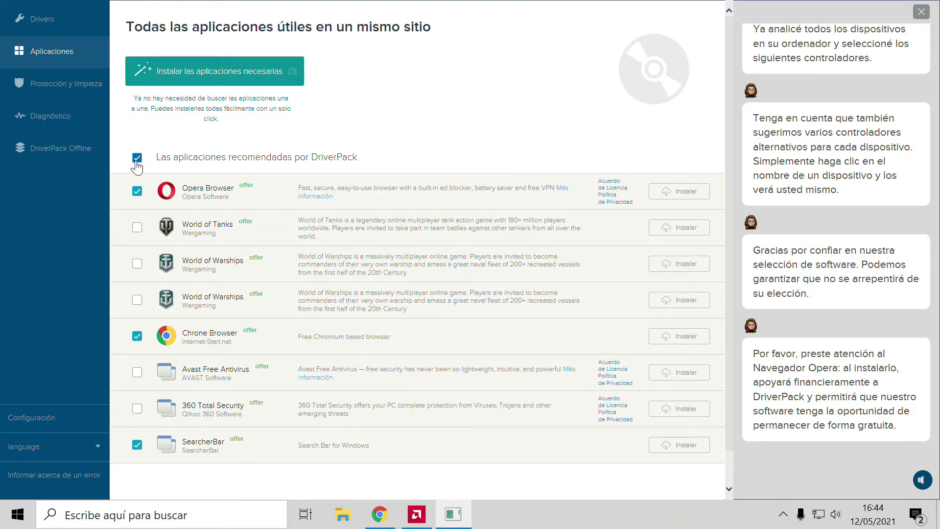
left_click(136, 159)
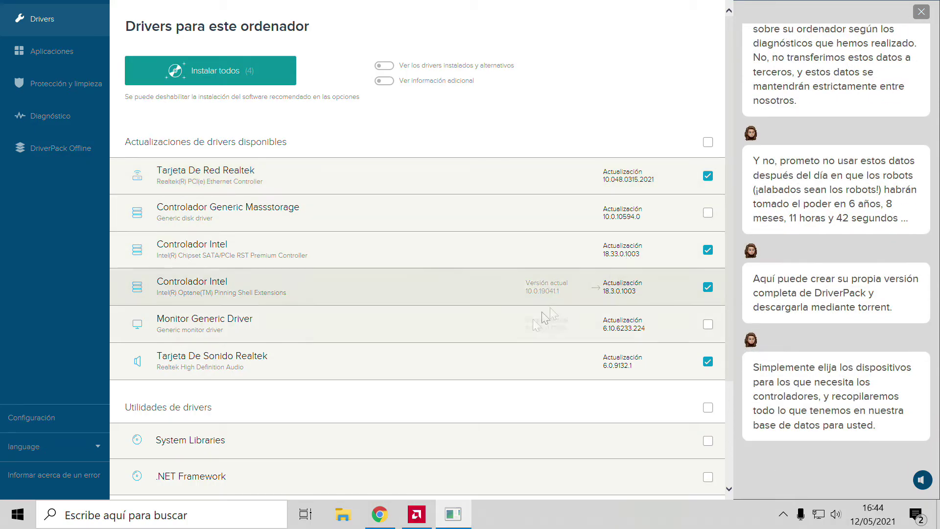
Install the four selected Realtek and Intel driver updates.
scroll(489, 382, "down", 3)
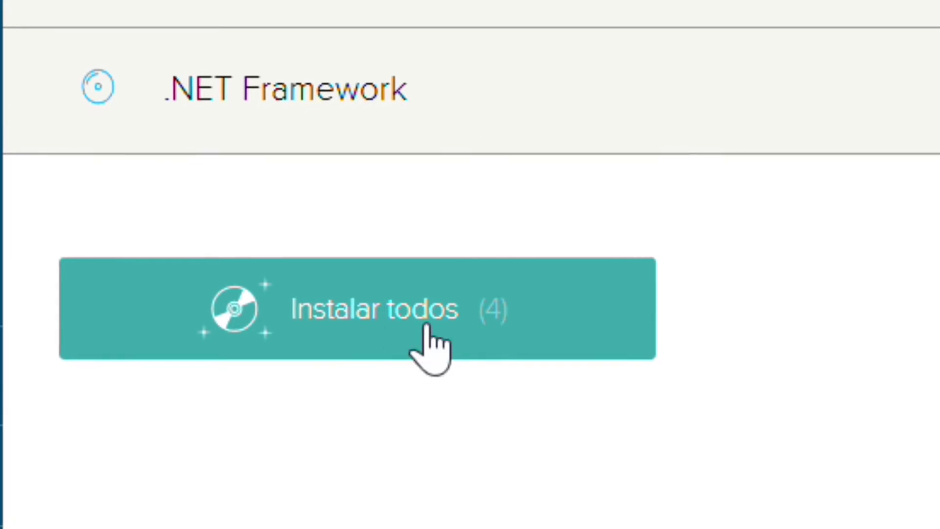
left_click(236, 407)
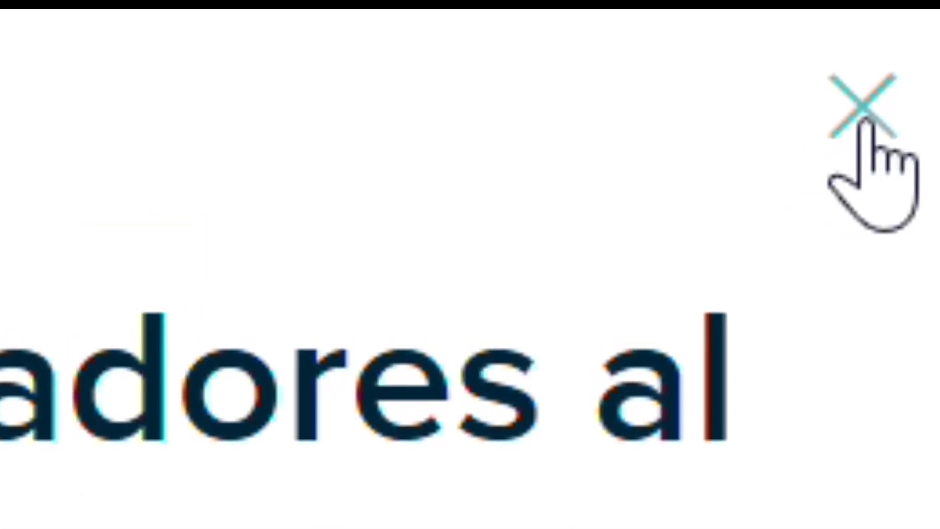
Close DriverPack by aborting the installation that is waiting for a reboot, and restart the computer.
left_click(911, 56)
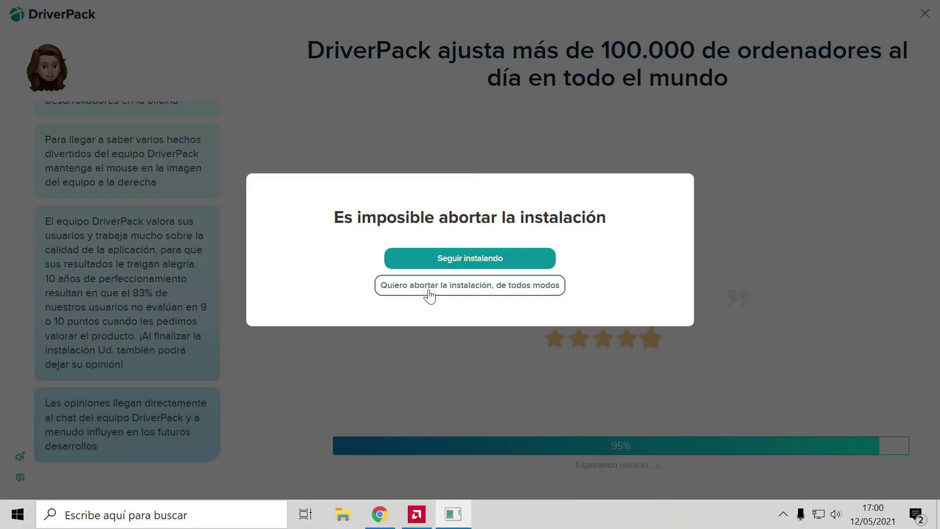
left_click(429, 296)
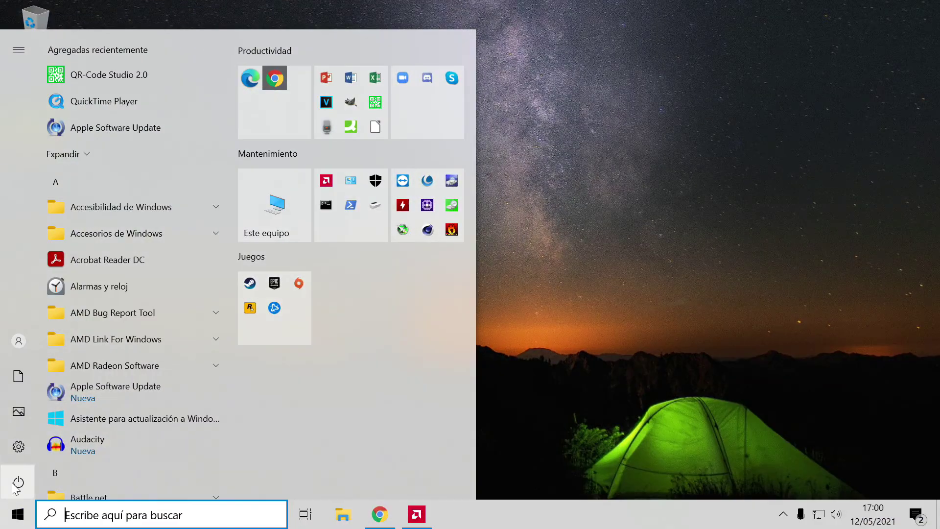
left_click(15, 485)
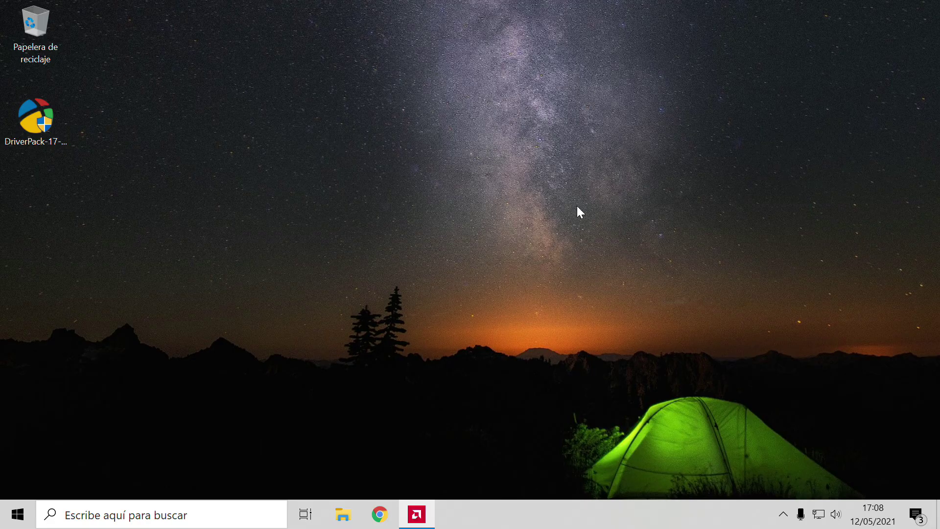
Search Windows for "defender" and open the antivirus and threat protection settings to check Protección en tiempo real.
left_click(185, 514)
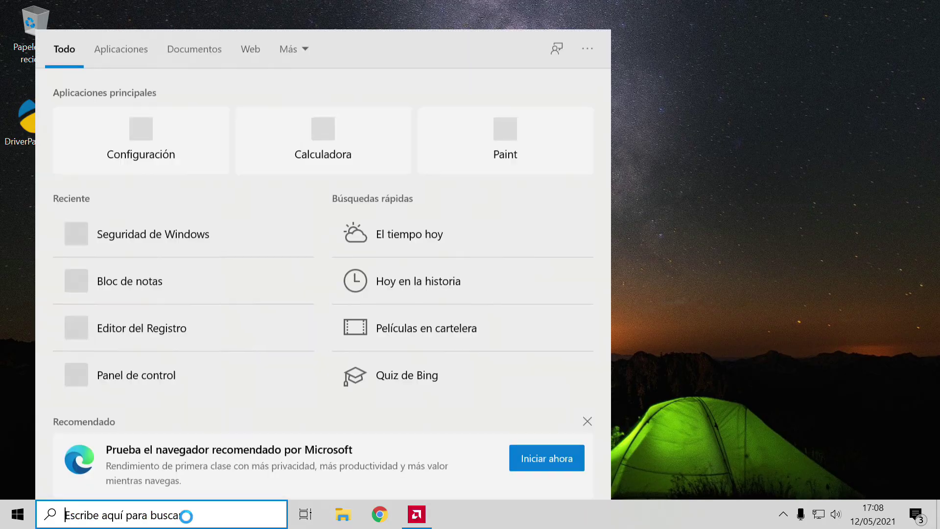
type("defender")
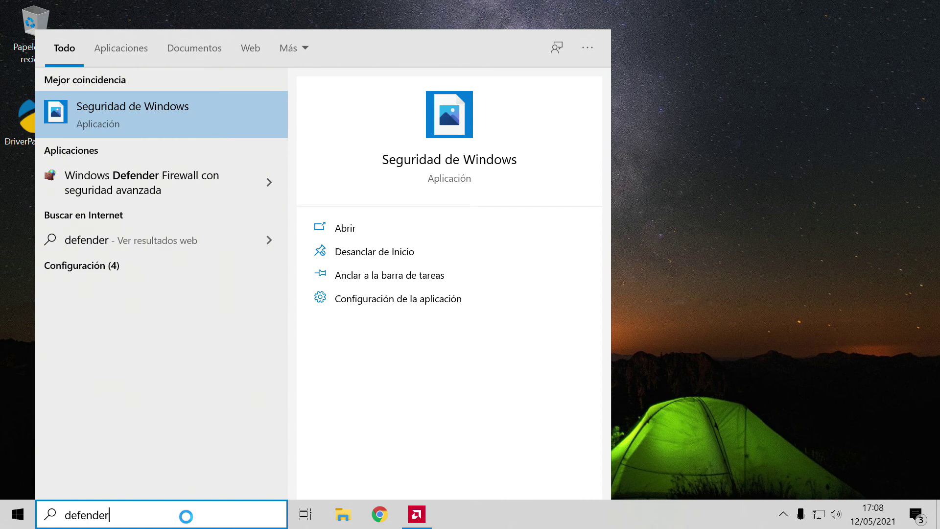
left_click(162, 118)
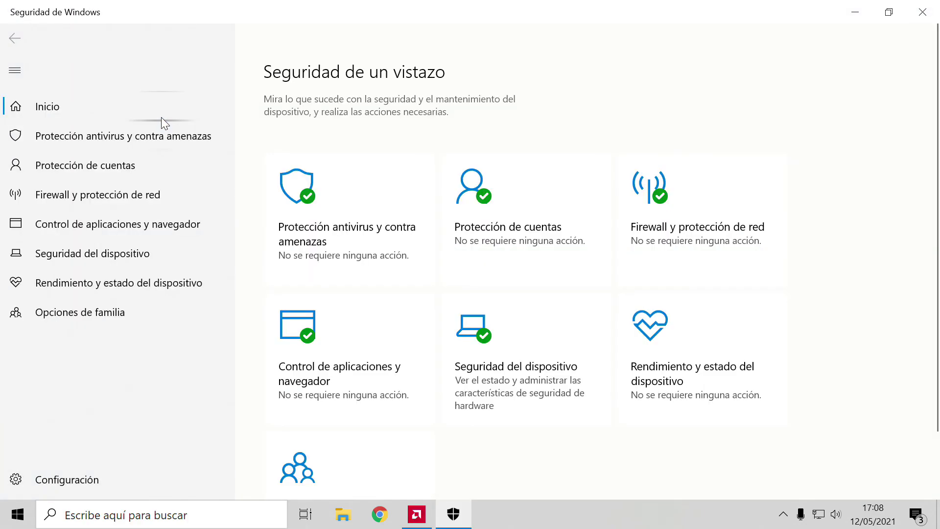
left_click(338, 239)
scroll(338, 274, "down", 5)
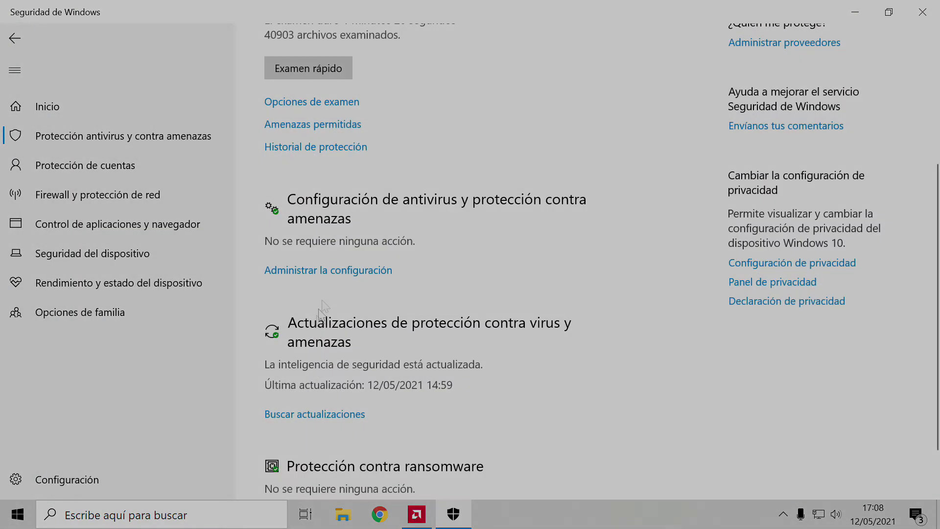
left_click(334, 274)
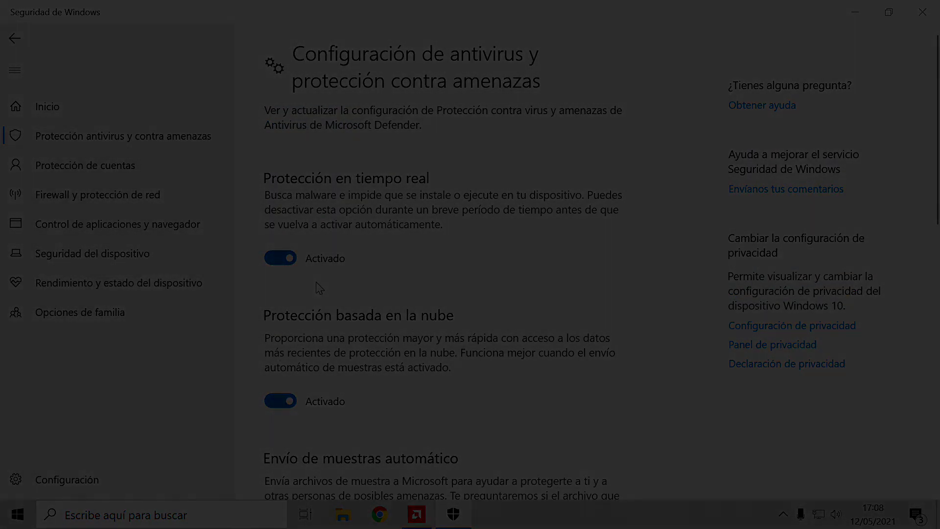